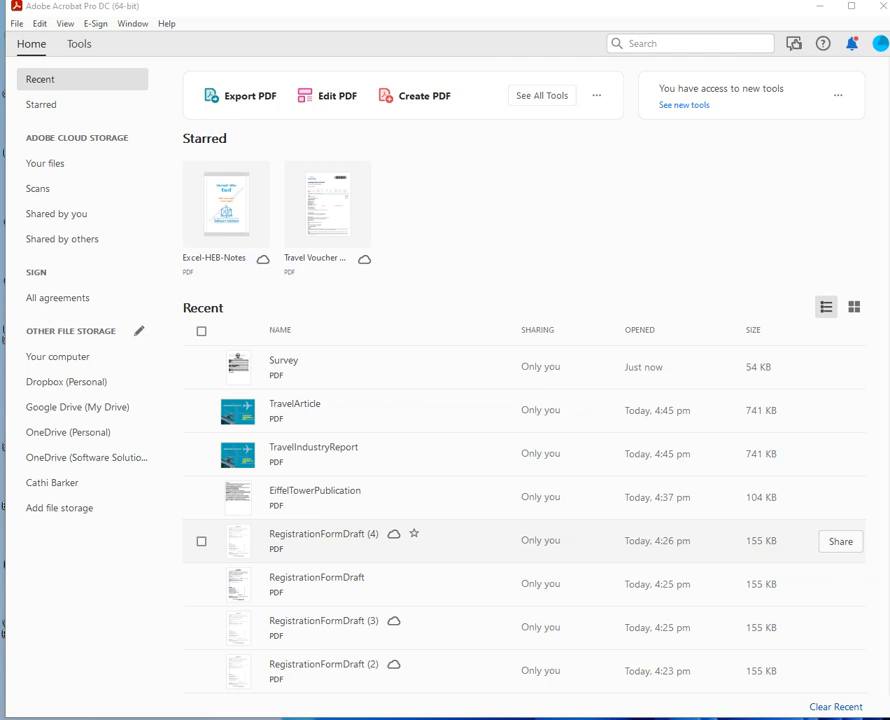
Open the recent Survey.pdf to view its layout, and close the file.
double_click(278, 373)
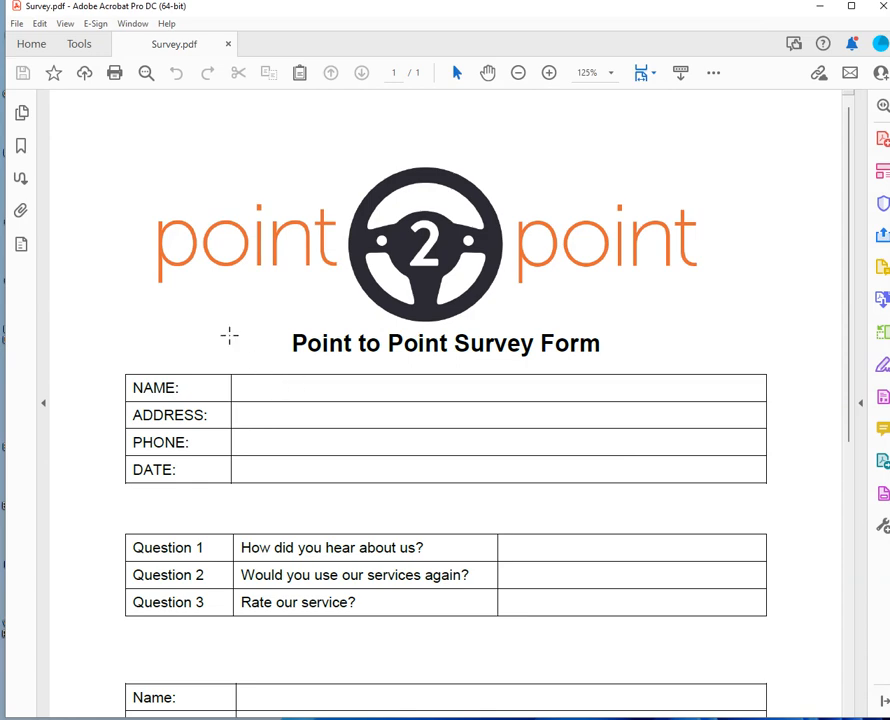
left_click(18, 24)
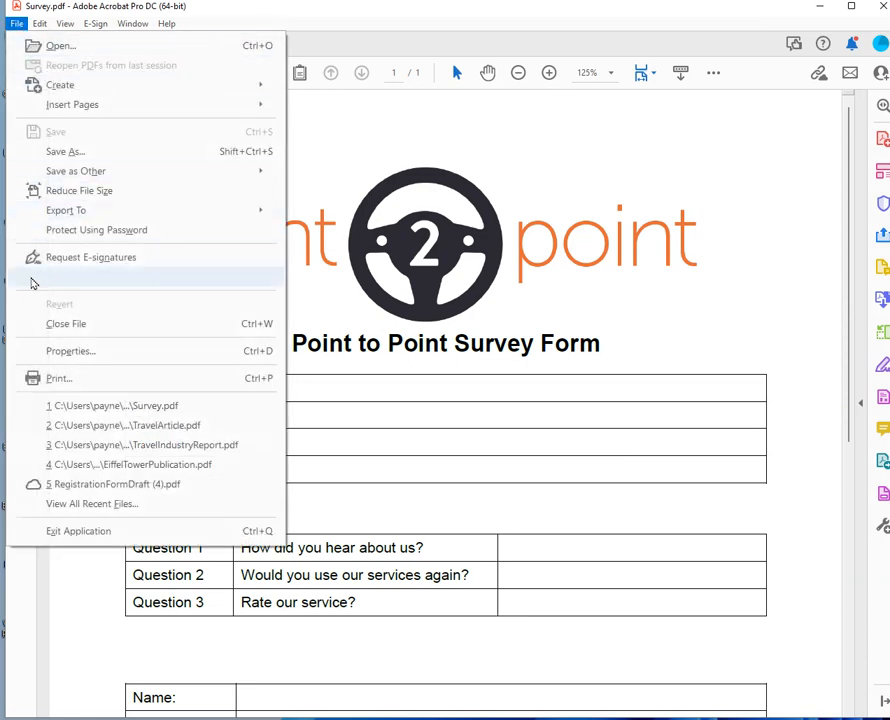
left_click(64, 325)
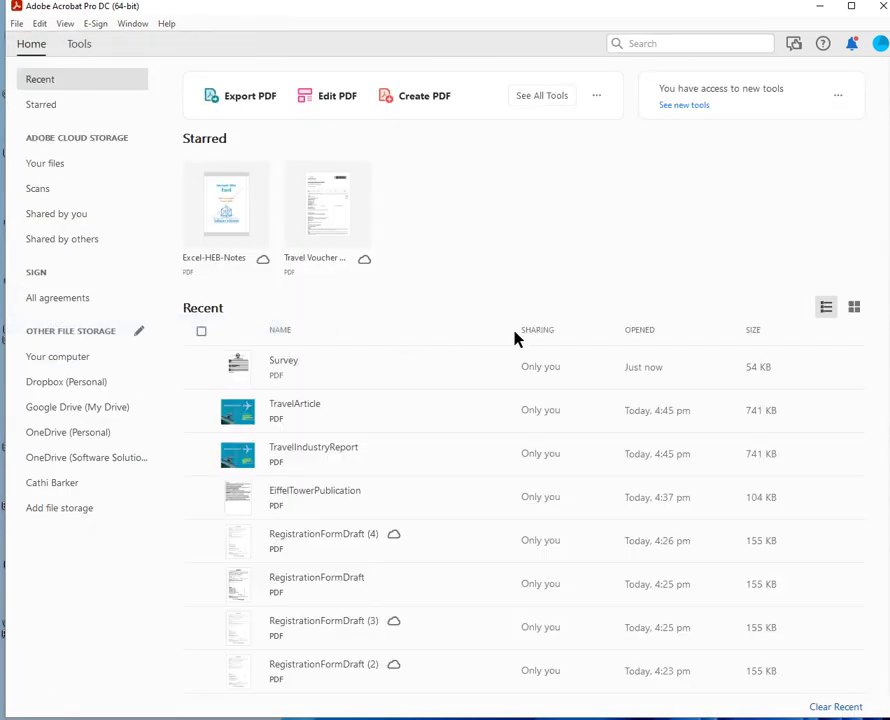
Create a fillable form from Survey.pdf with Prepare Form, marking the document as requiring signatures.
left_click(82, 45)
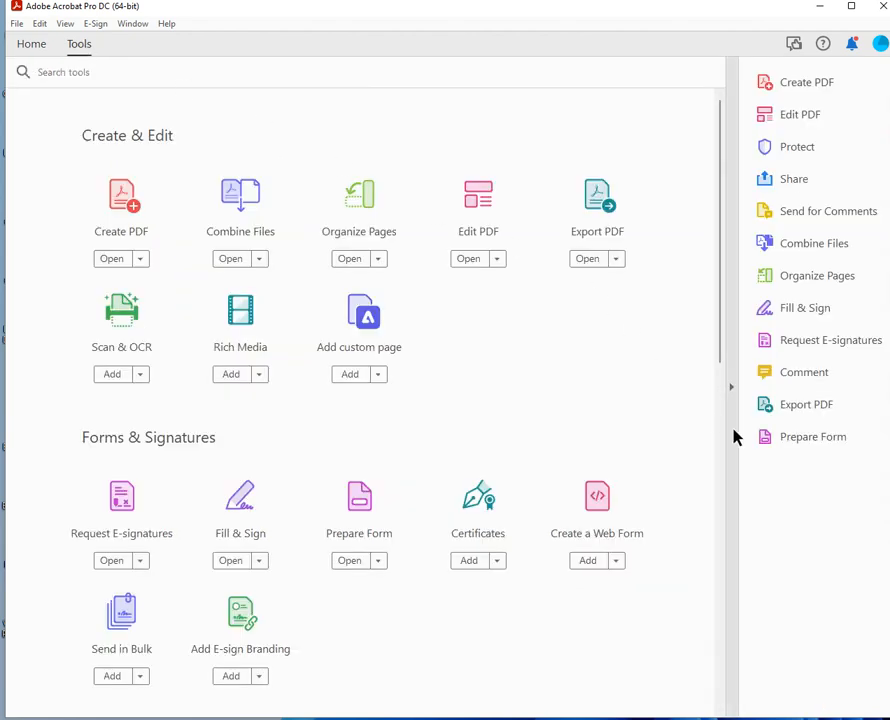
left_click(822, 446)
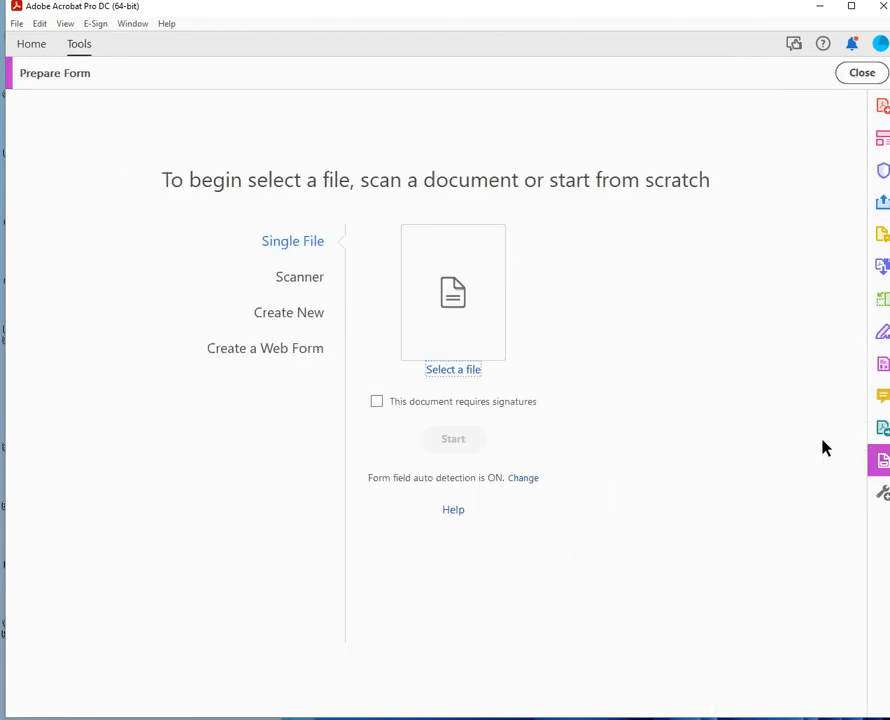
left_click(469, 372)
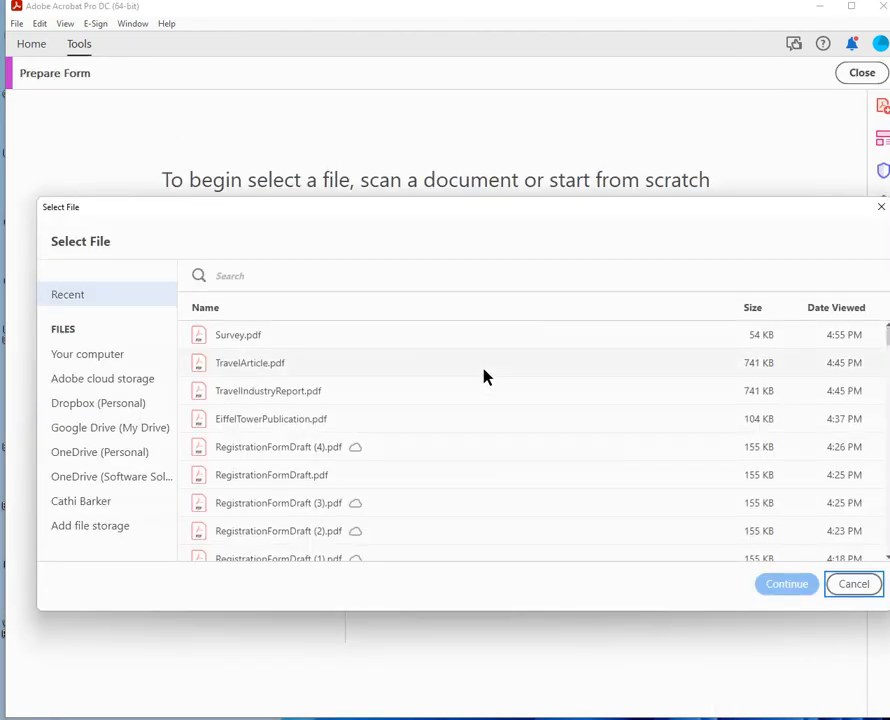
double_click(246, 341)
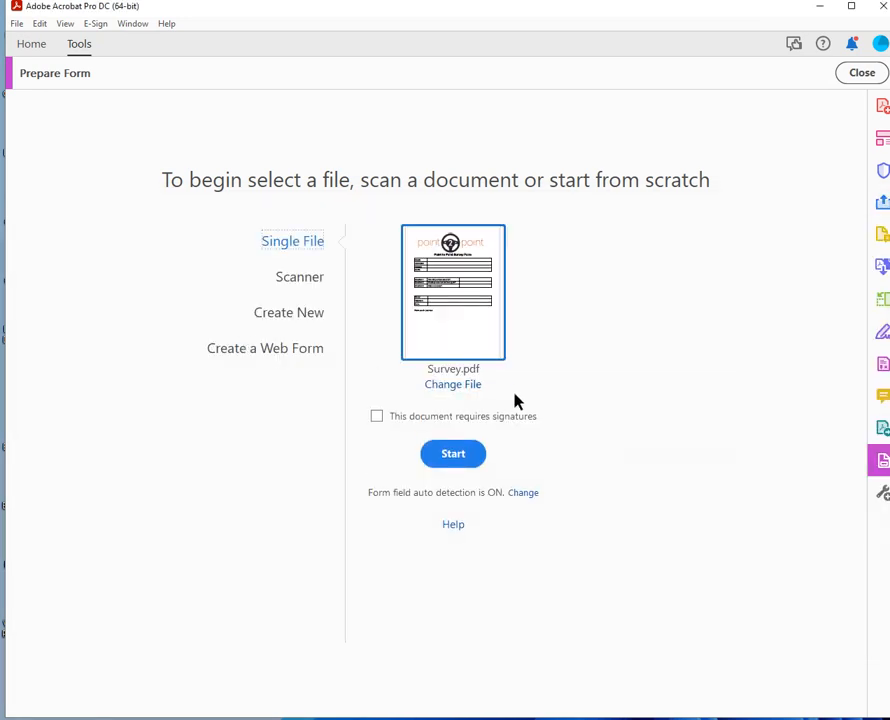
left_click(376, 417)
left_click(456, 456)
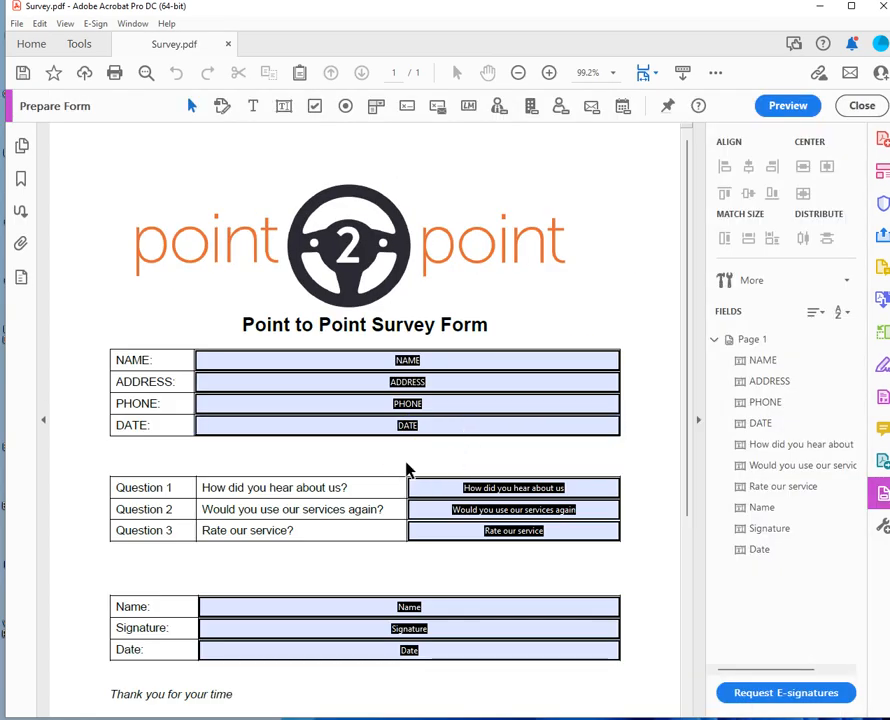
Show the grid over the survey form page.
left_click(518, 482)
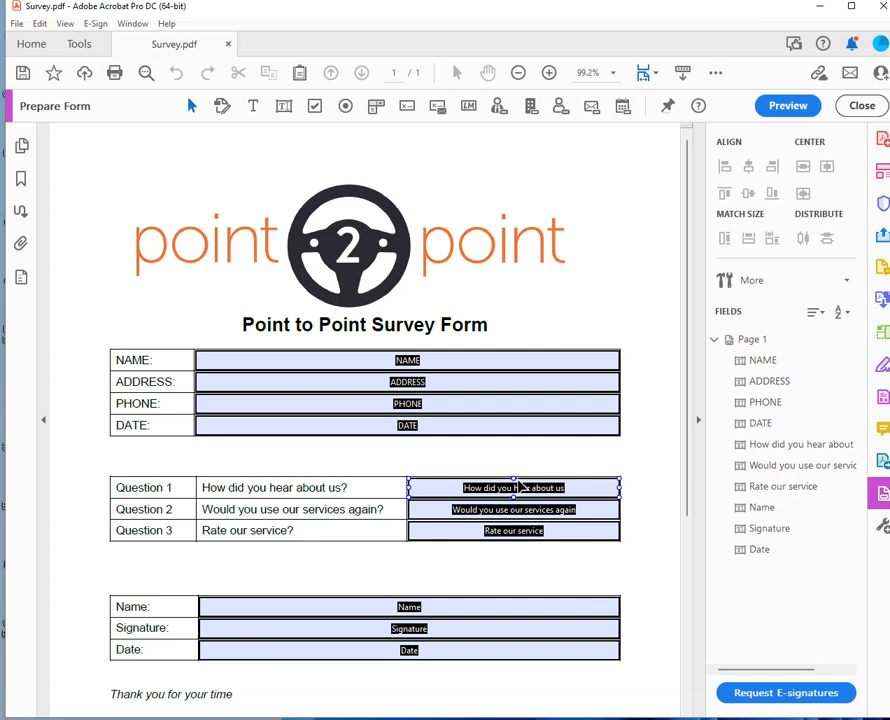
left_click(602, 425)
left_click(65, 26)
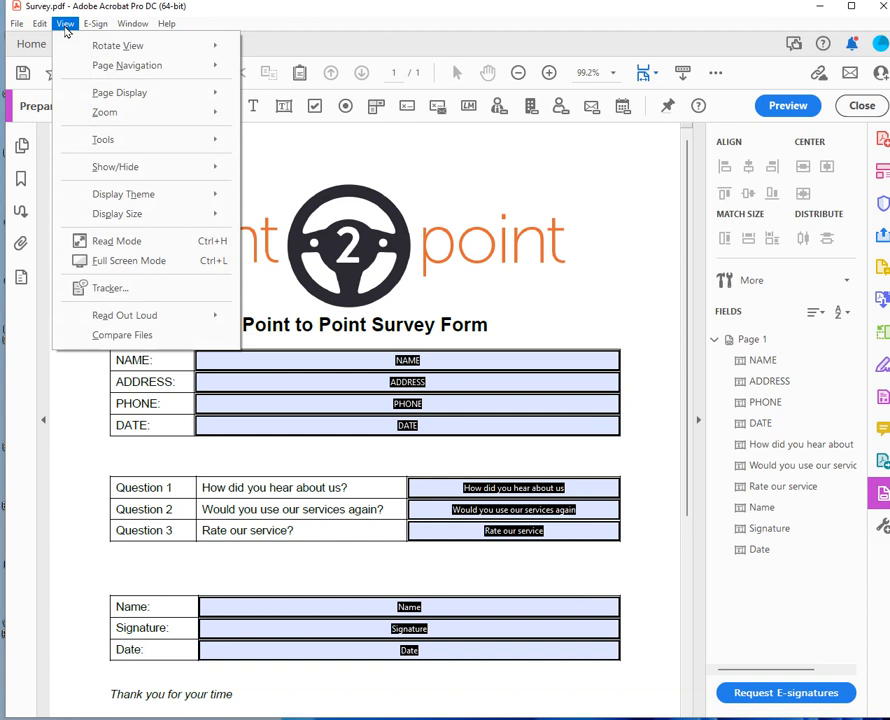
mouse_move(135, 170)
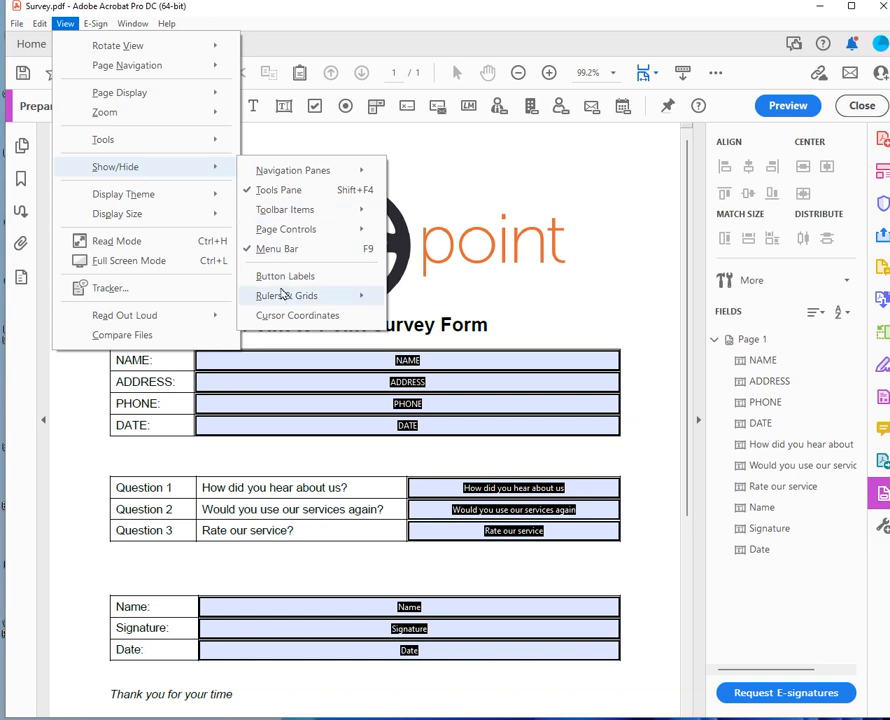
mouse_move(284, 297)
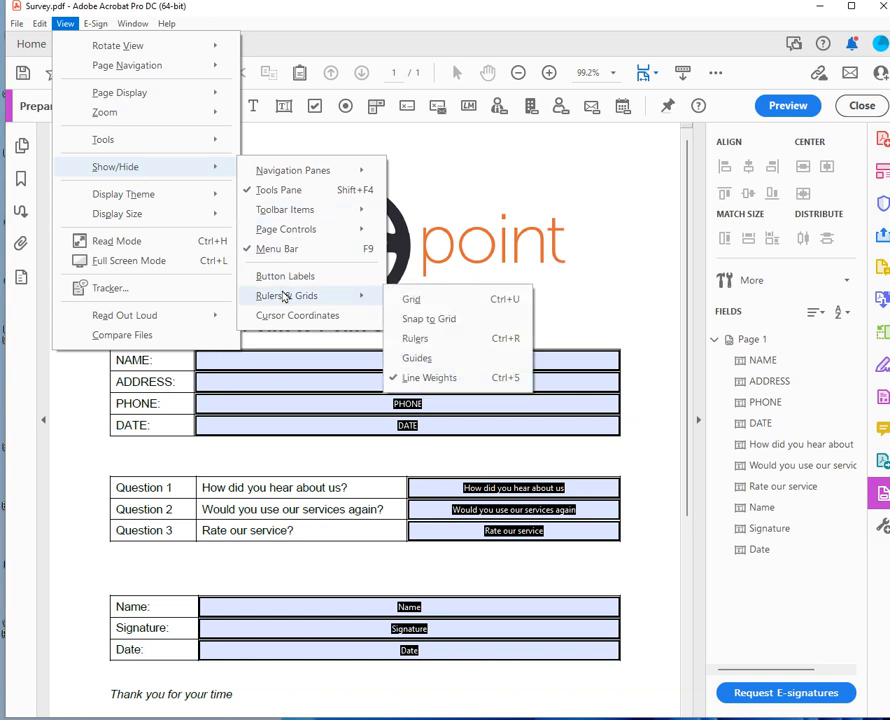
left_click(507, 302)
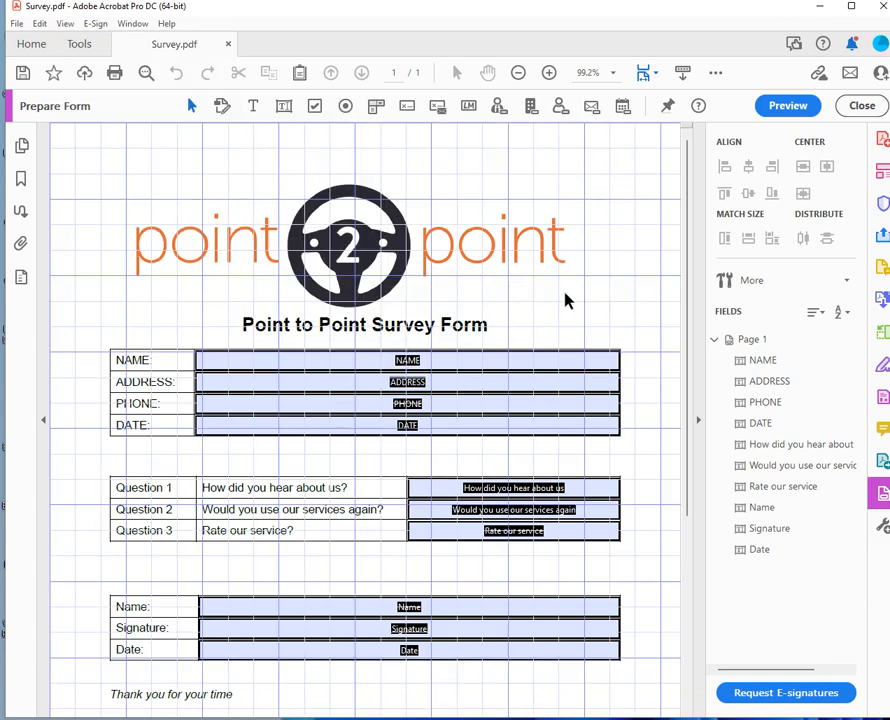
Toggle the page grid off and on twice, finishing with the grid hidden.
key("ctrl+u")
key("ctrl+u")
right_click(605, 186)
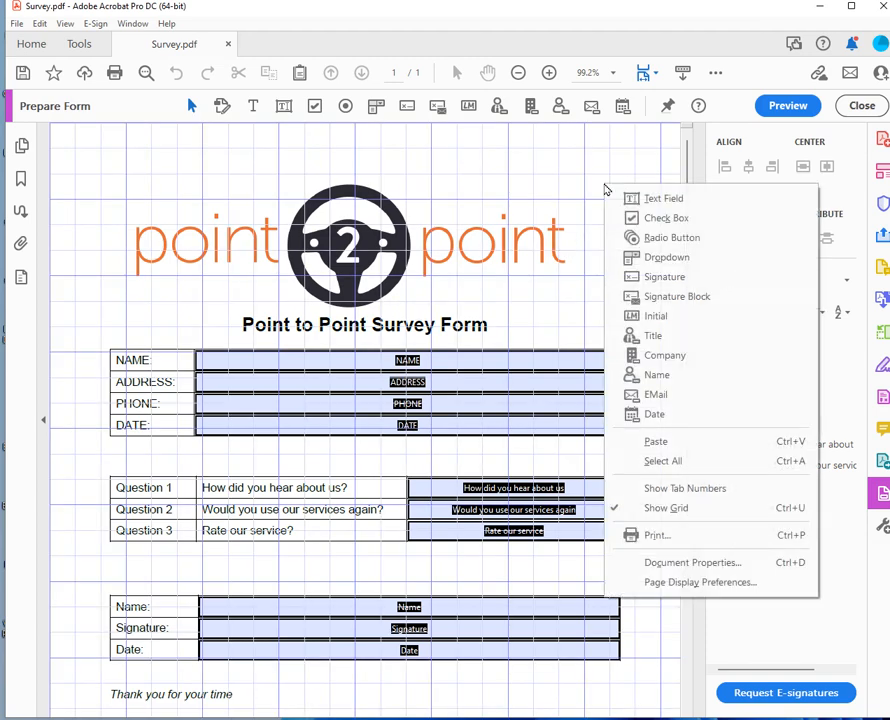
left_click(646, 510)
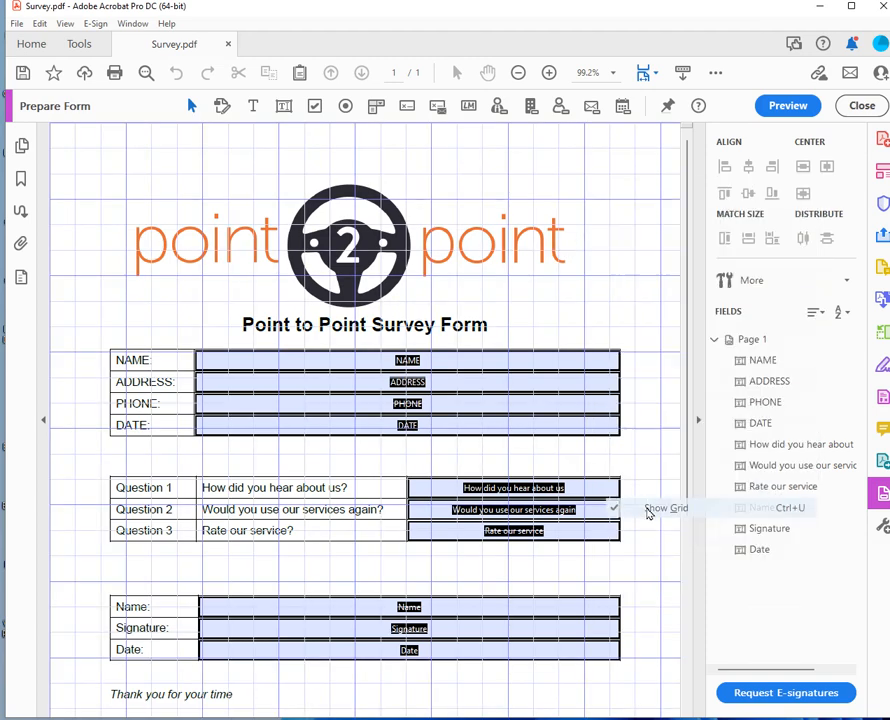
key("ctrl+u")
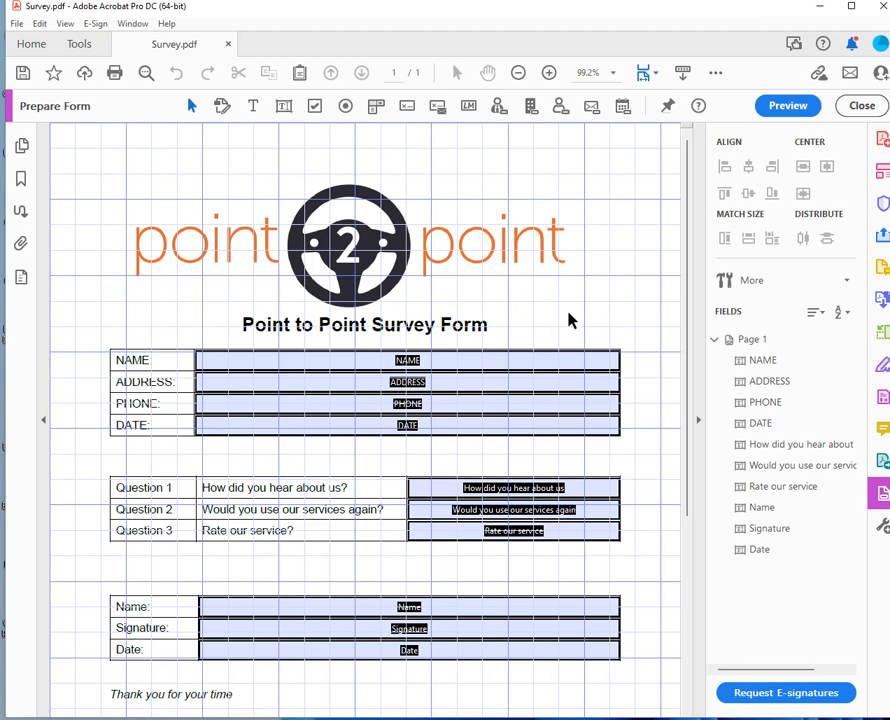
key("ctrl+u")
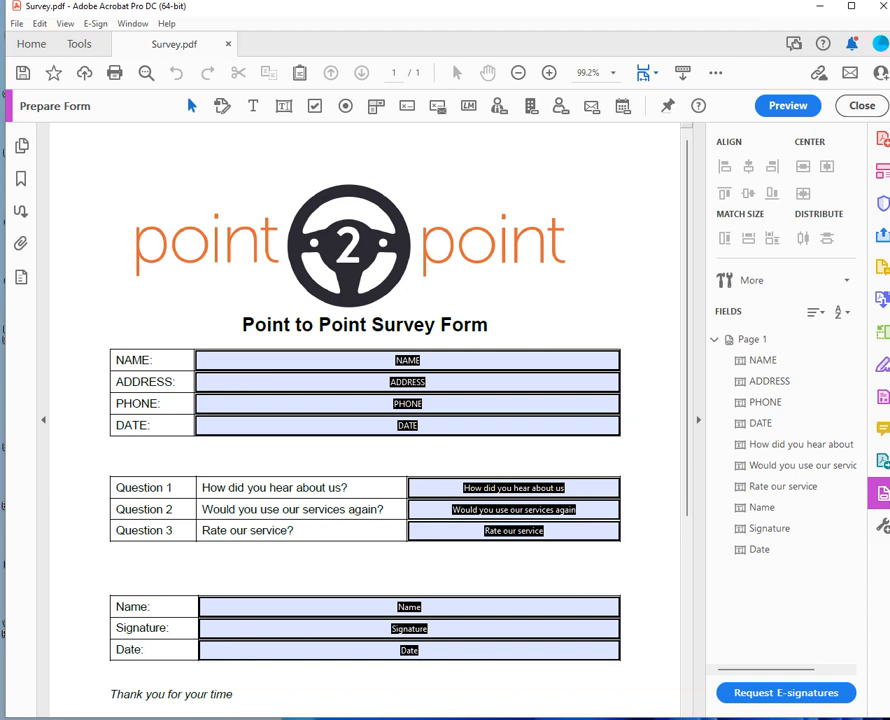
Show the rulers around the page, and toggle them off and back on.
left_click(63, 23)
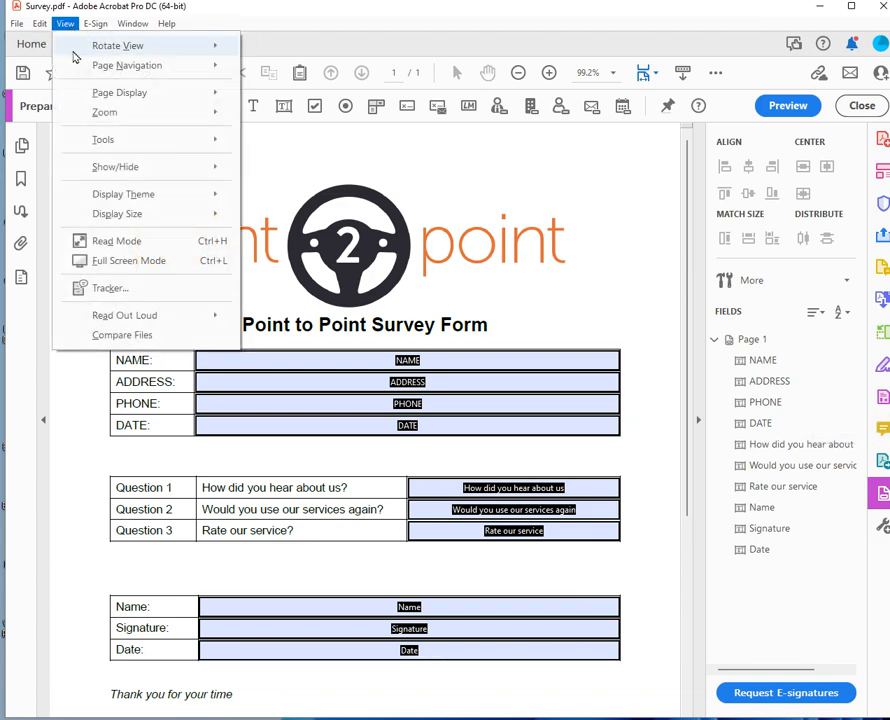
mouse_move(200, 167)
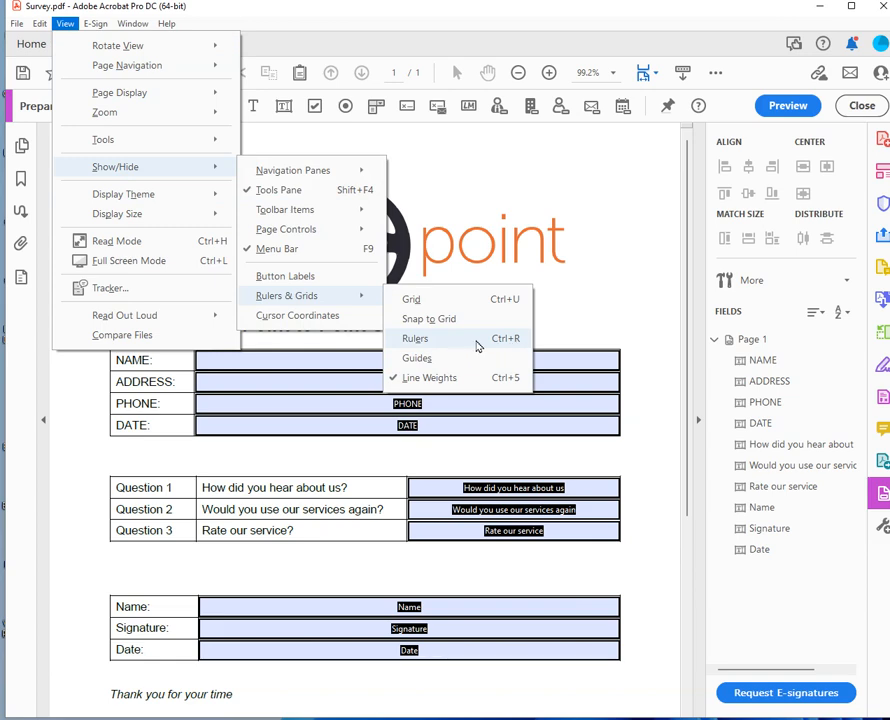
left_click(475, 343)
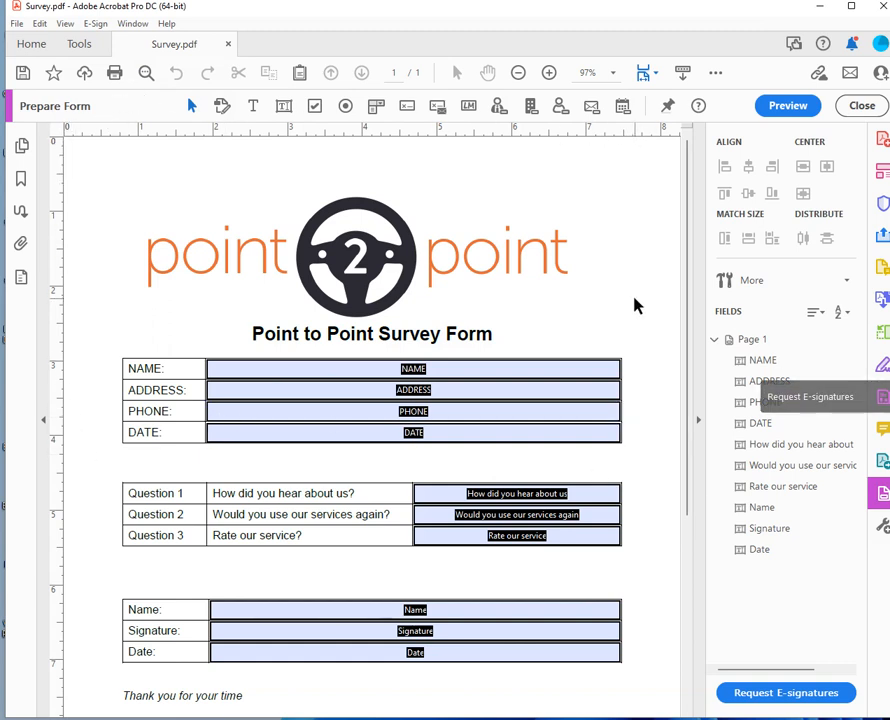
key("ctrl+r")
key("ctrl+r")
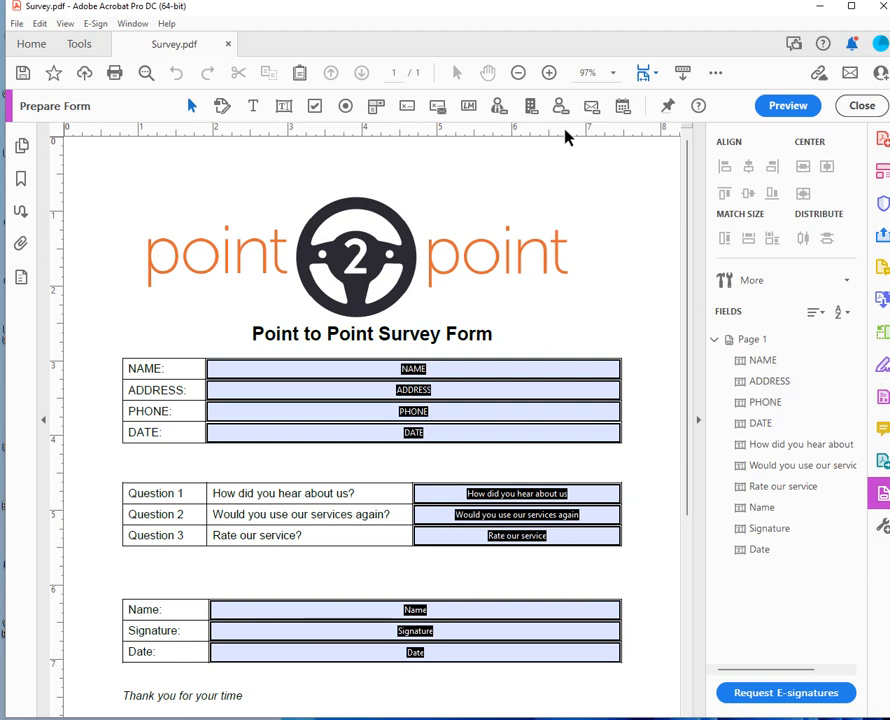
Place horizontal guides under the title and the first table, and vertical guides at the logo's left edge and the tables' right edge.
left_click_drag(565, 155, 547, 342)
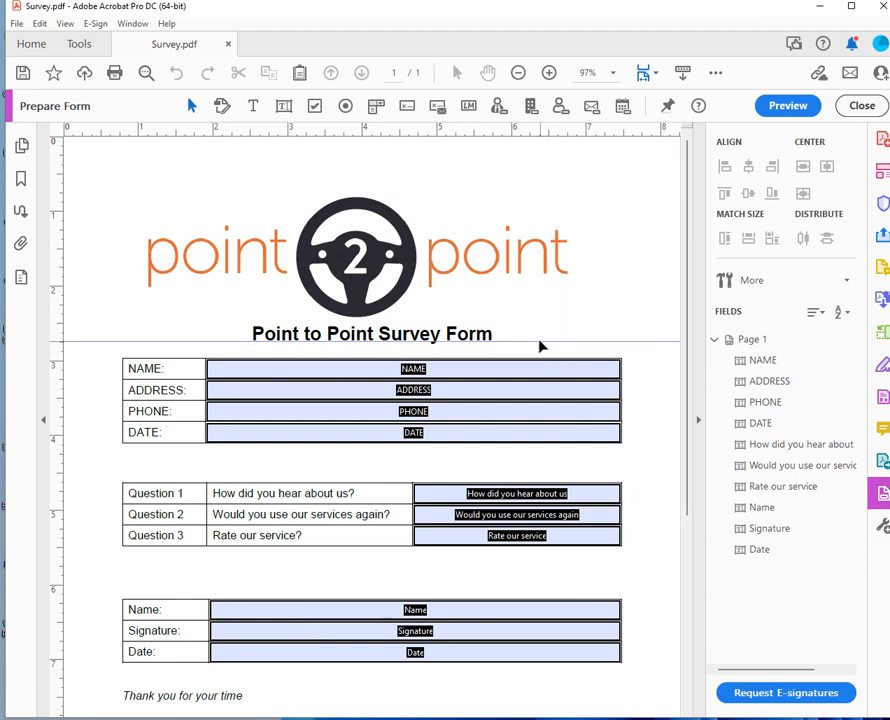
left_click_drag(540, 138, 535, 450)
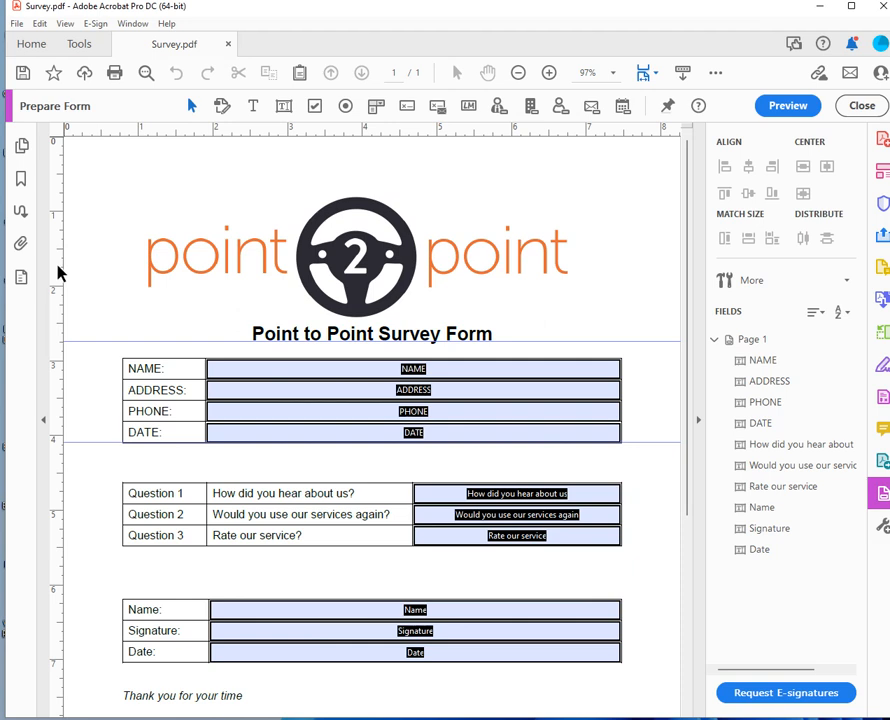
left_click_drag(58, 272, 149, 278)
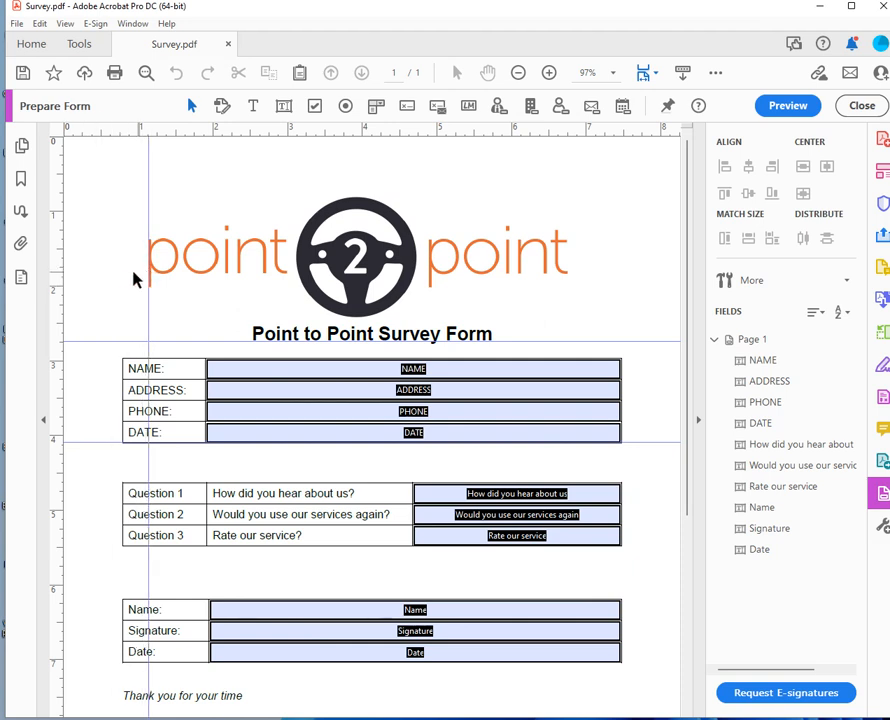
left_click_drag(55, 270, 623, 280)
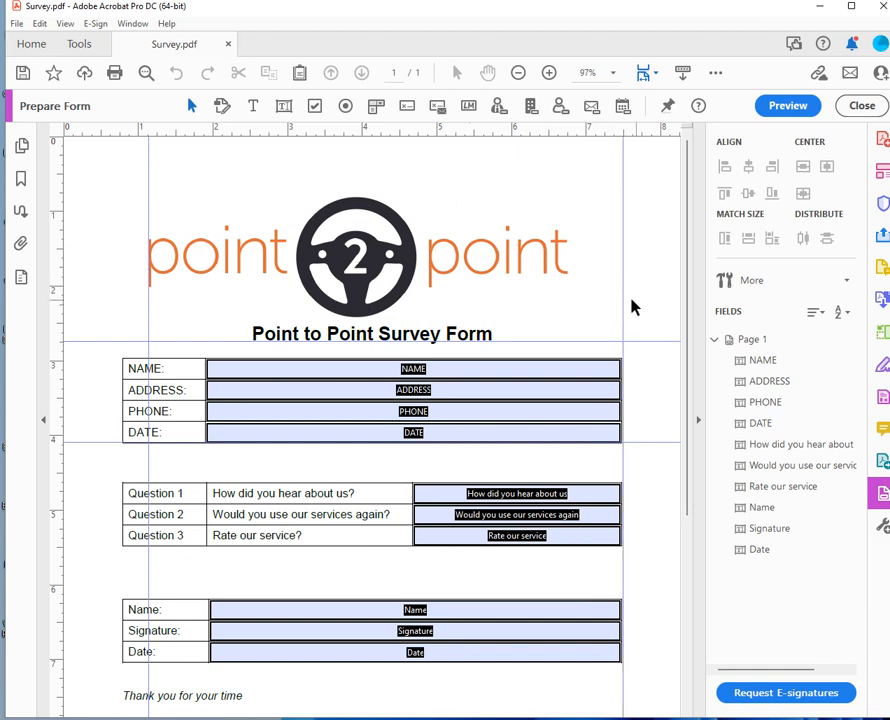
Delete the vertical guide at the tables' right edge and shift the logo's left guide slightly to the right.
left_click_drag(622, 299, 629, 301)
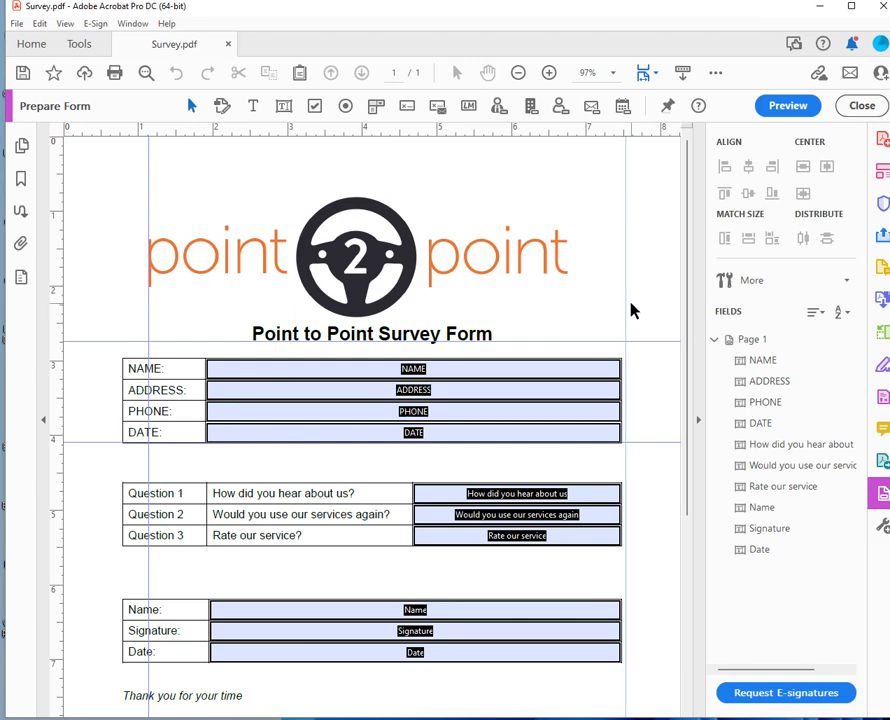
key("Delete")
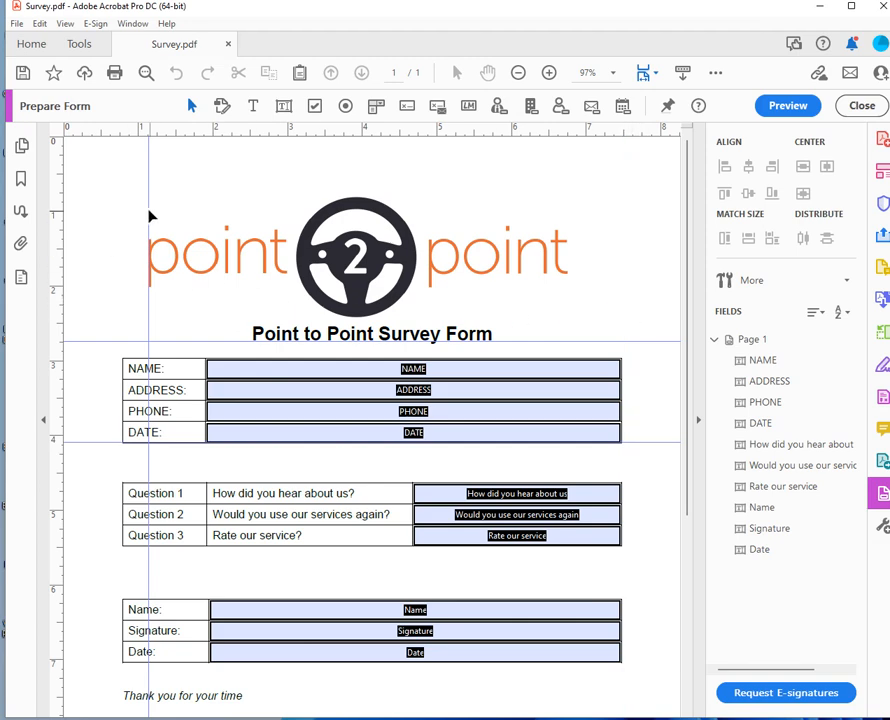
left_click_drag(149, 209, 152, 209)
Delete the two horizontal guides and the remaining vertical guide from the form page.
left_click(222, 106)
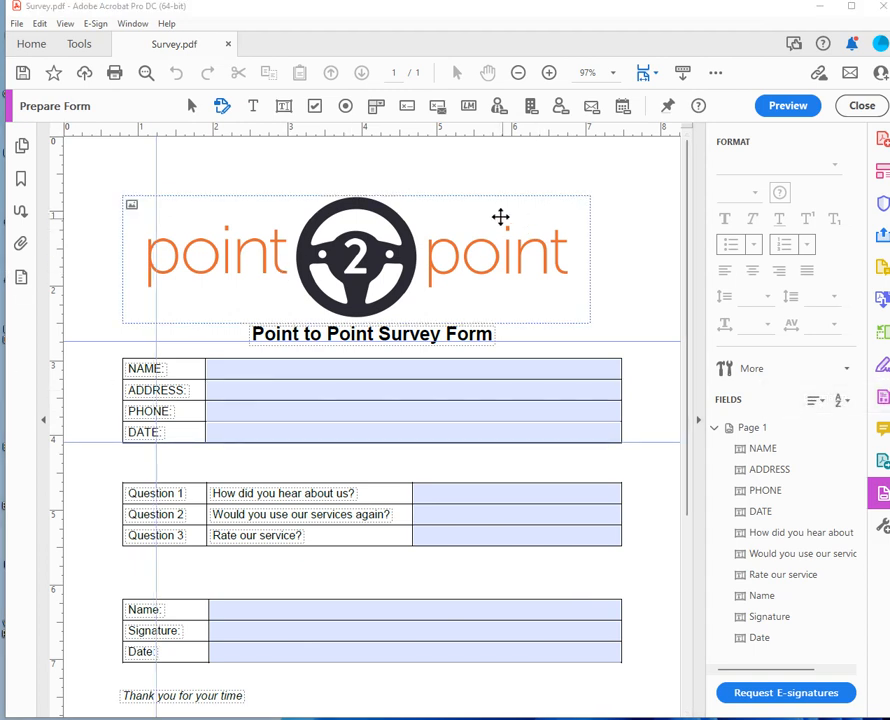
left_click(542, 377)
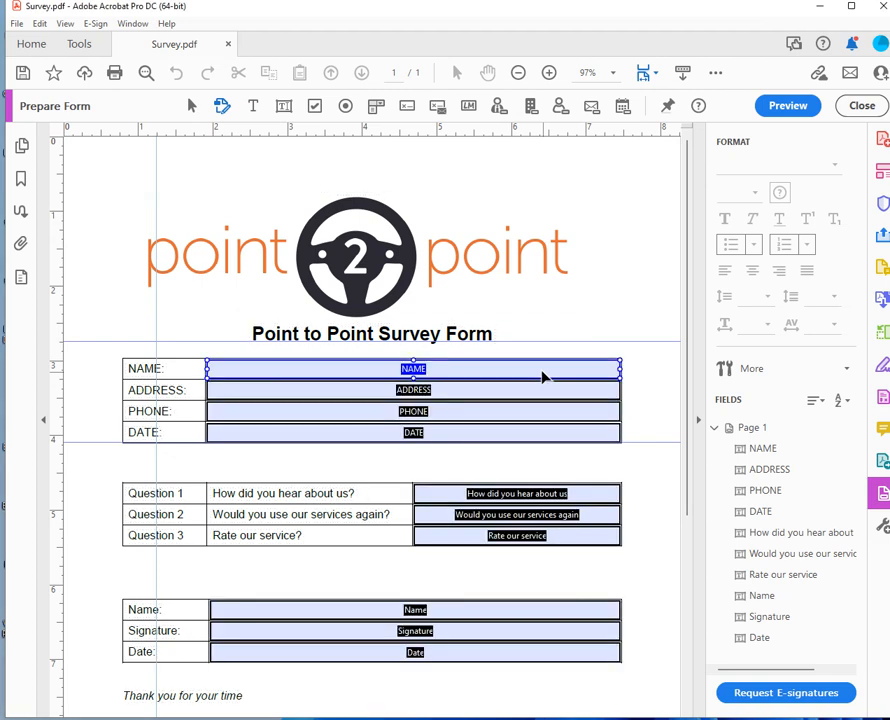
left_click(651, 342)
key("Delete")
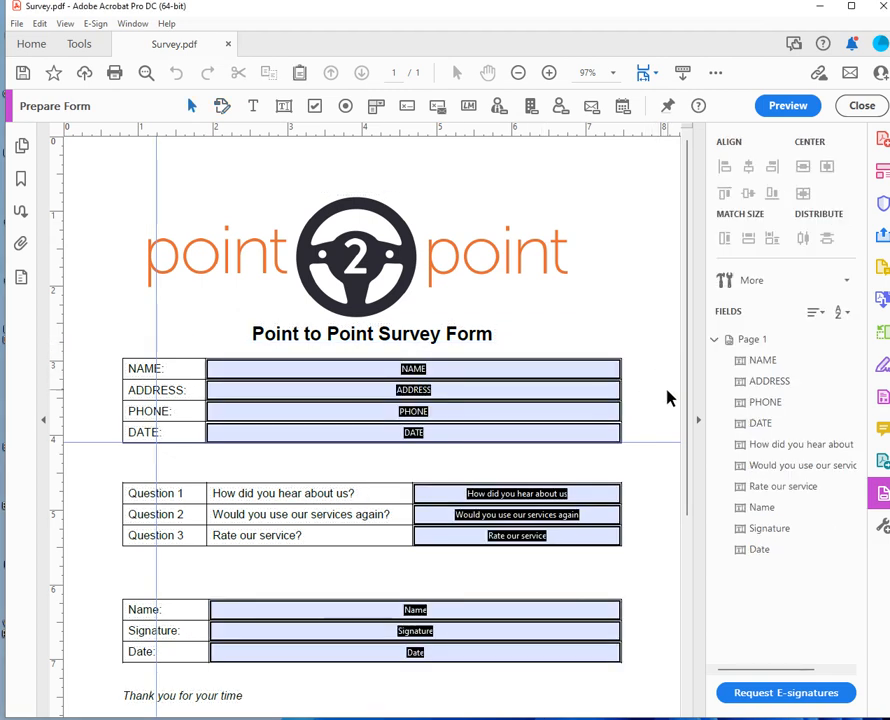
left_click(648, 441)
key("Delete")
left_click(293, 366)
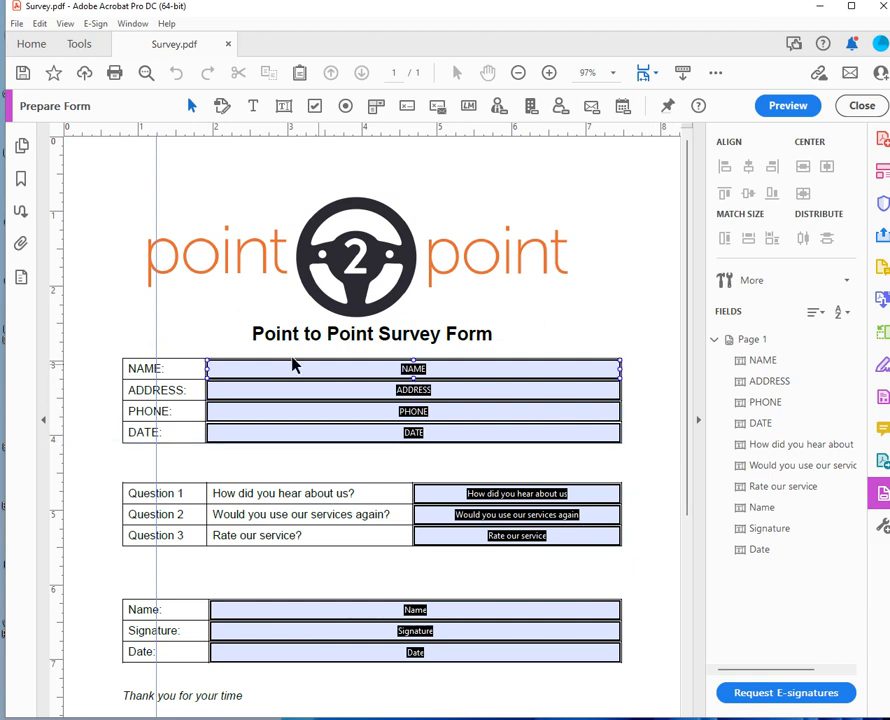
left_click(158, 343)
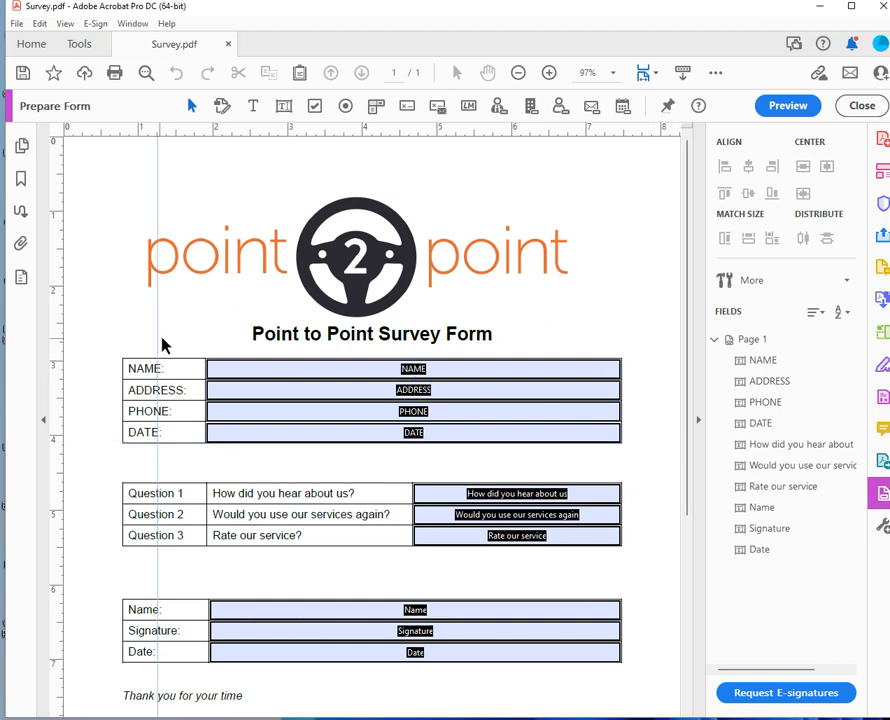
Select the DATE, NAME and PHONE fields in turn in the first table, and hide the rulers.
left_click(447, 438)
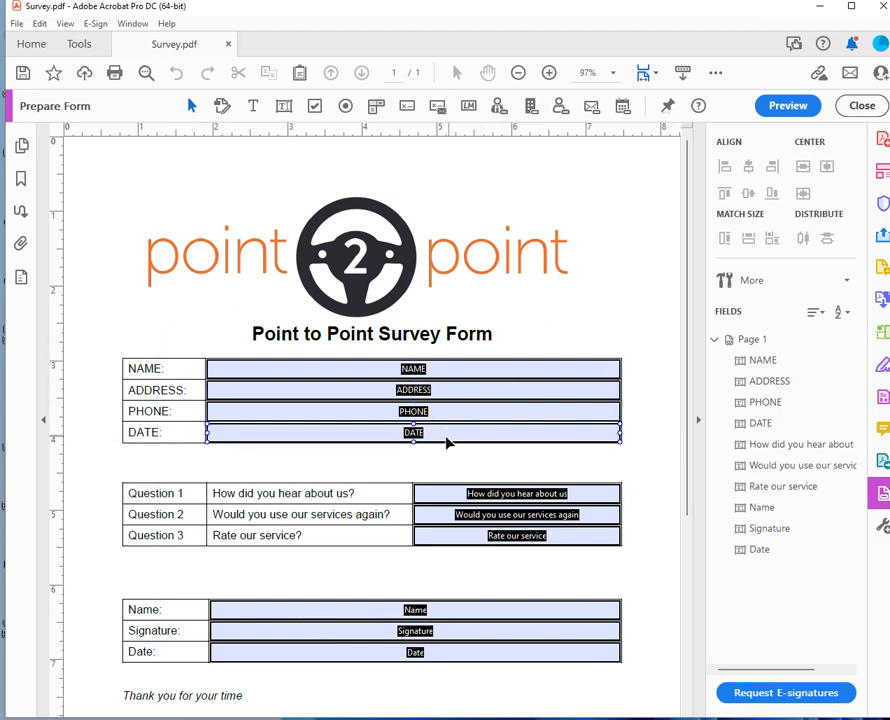
left_click(447, 374)
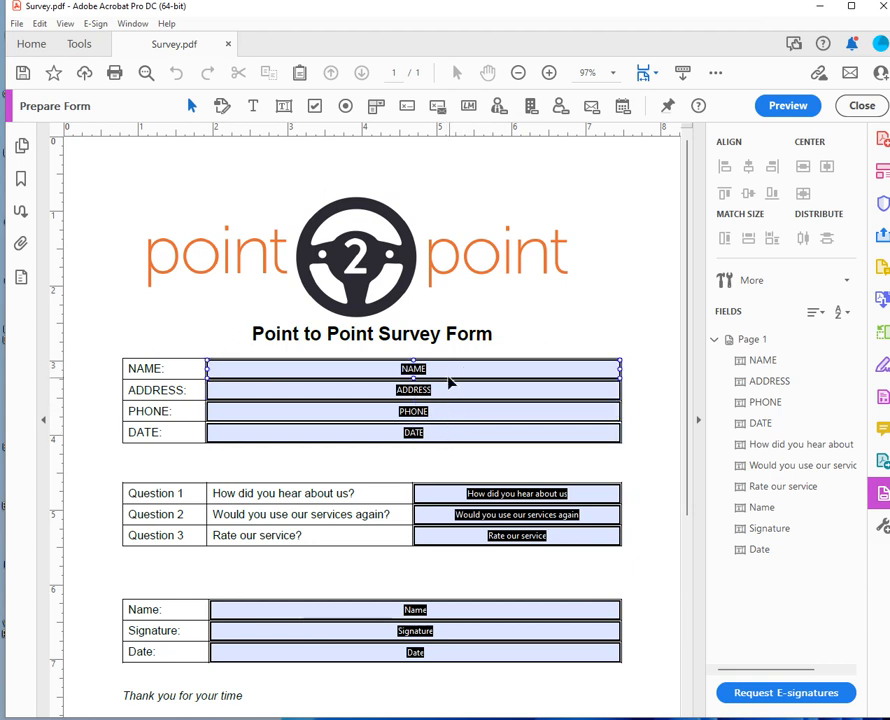
left_click(445, 419)
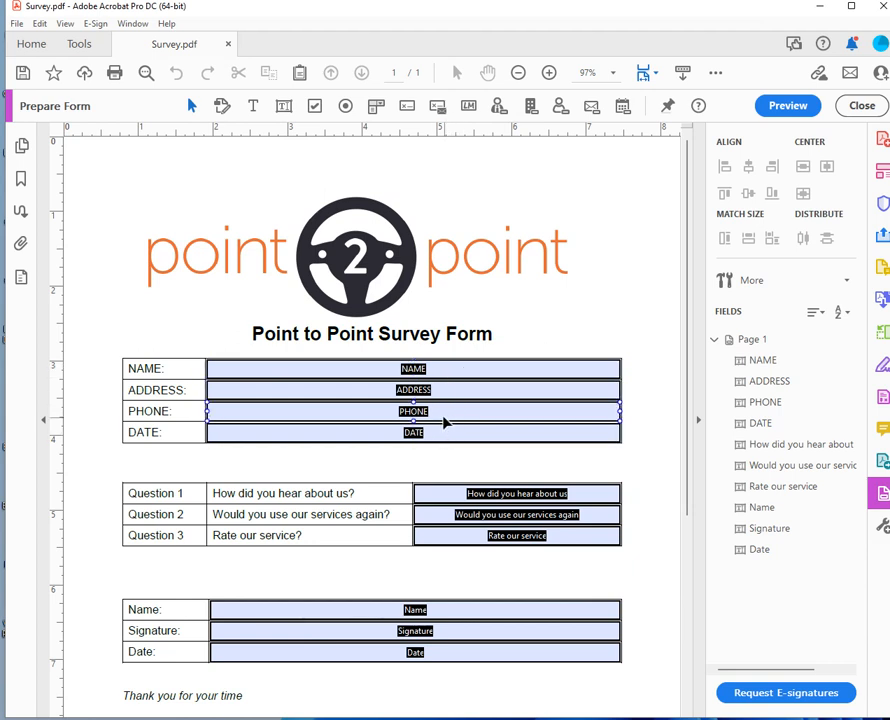
left_click(420, 374)
scroll(577, 318, "up", 1)
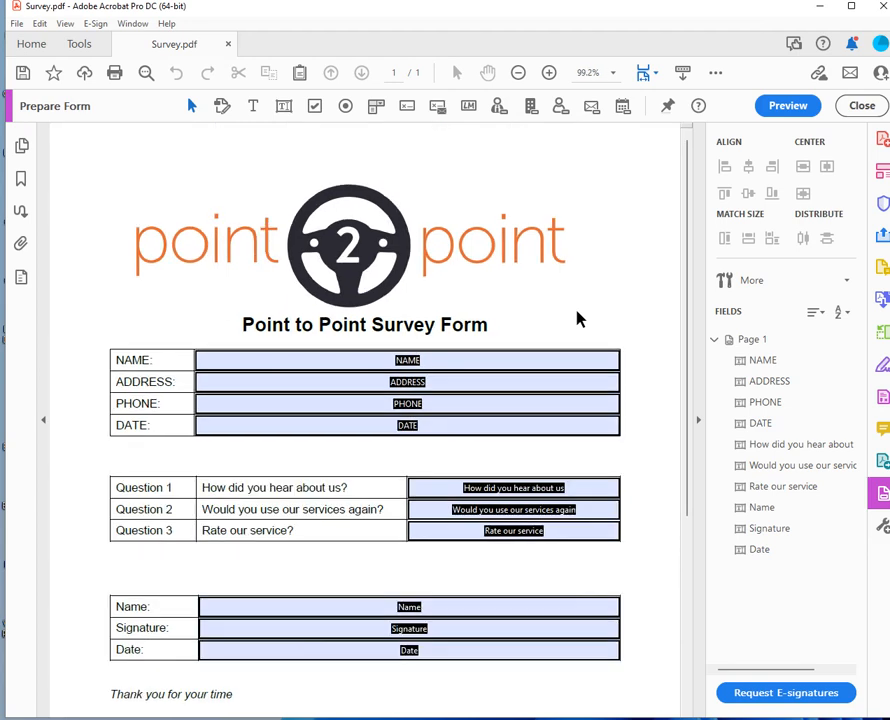